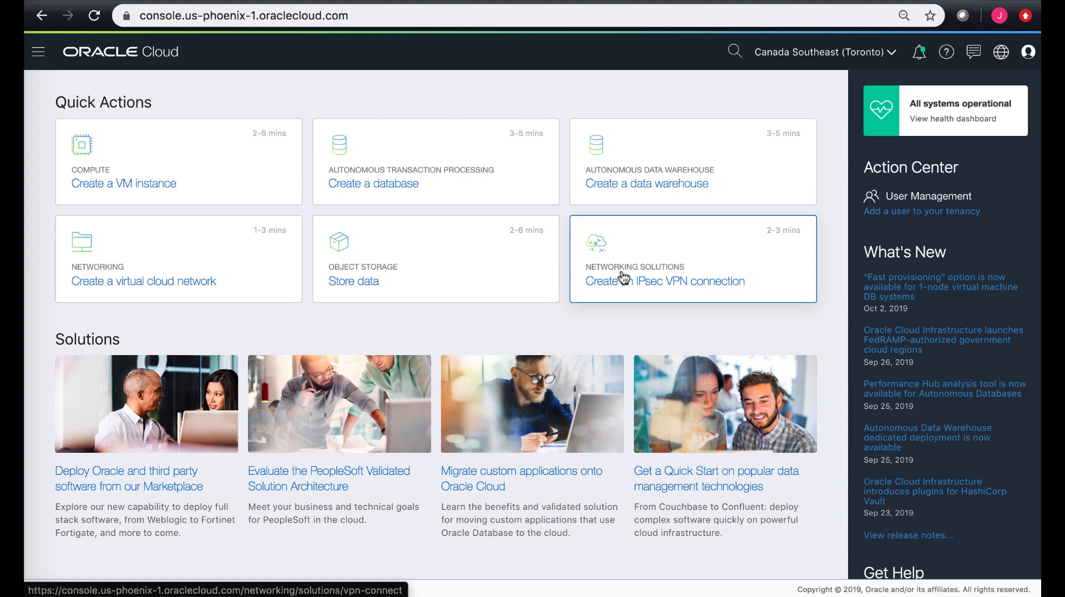
- Start creating an IPSec VPN connection, name the solution CustomerA_Demo, show its tagging options and continue to the customer-premises equipment stage
left_click(622, 275)
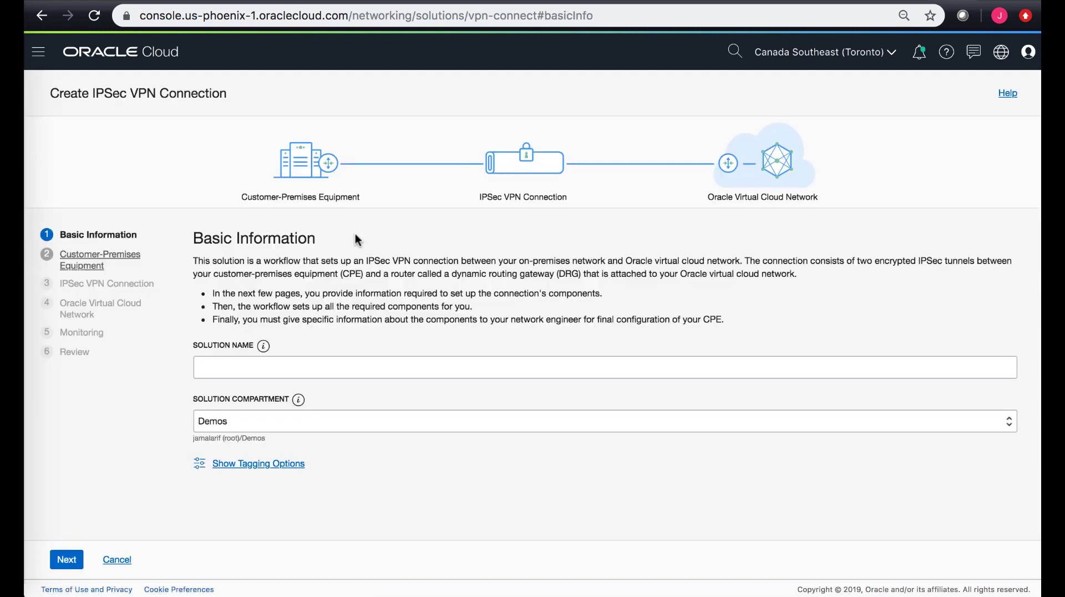
left_click(244, 370)
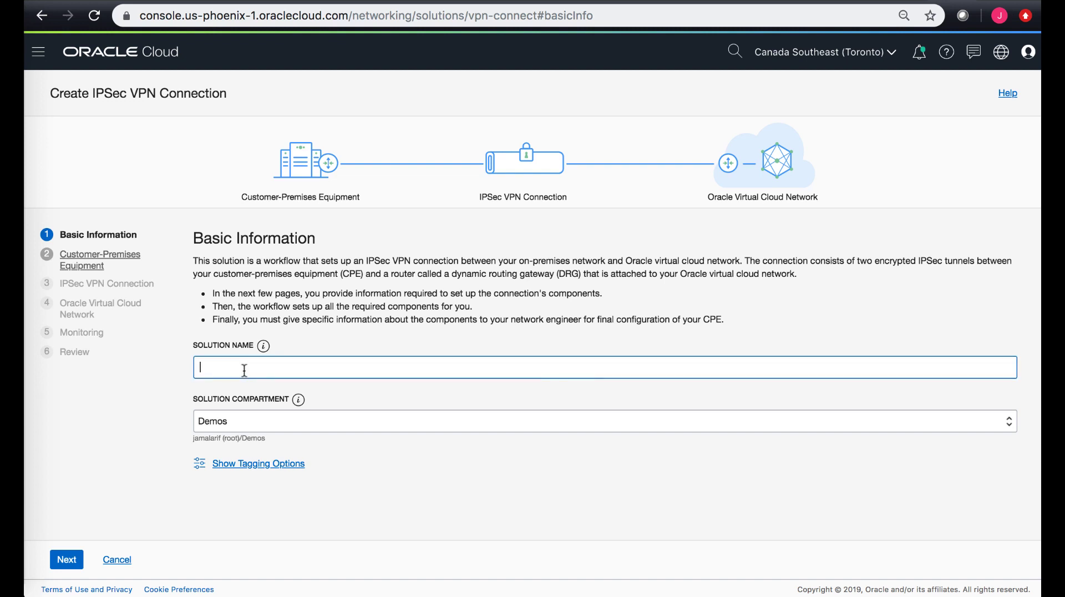
type("CustomerA_Demo")
left_click(239, 469)
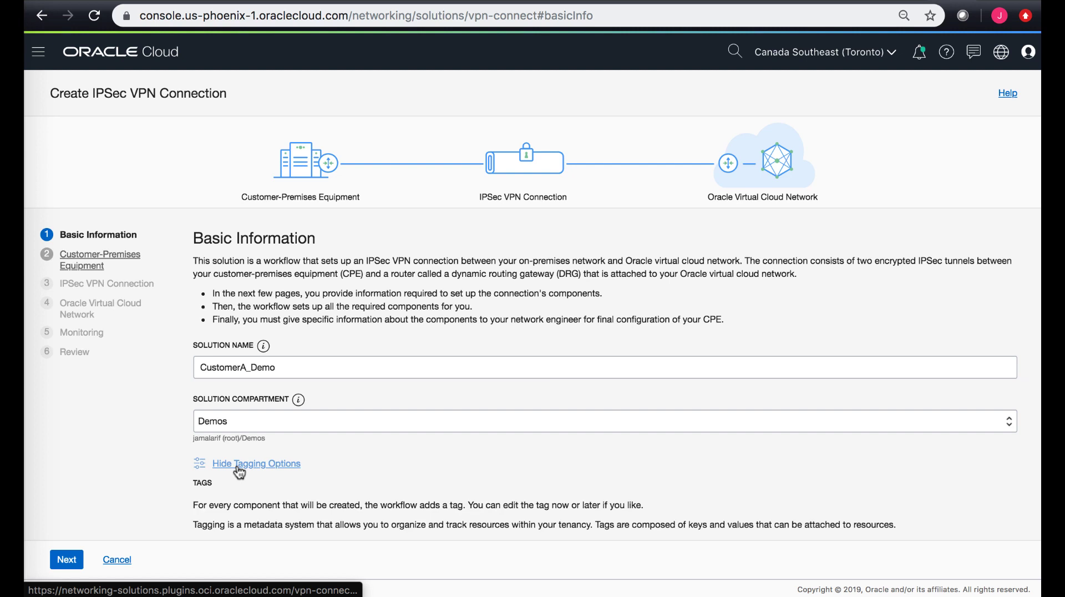
left_click(77, 557)
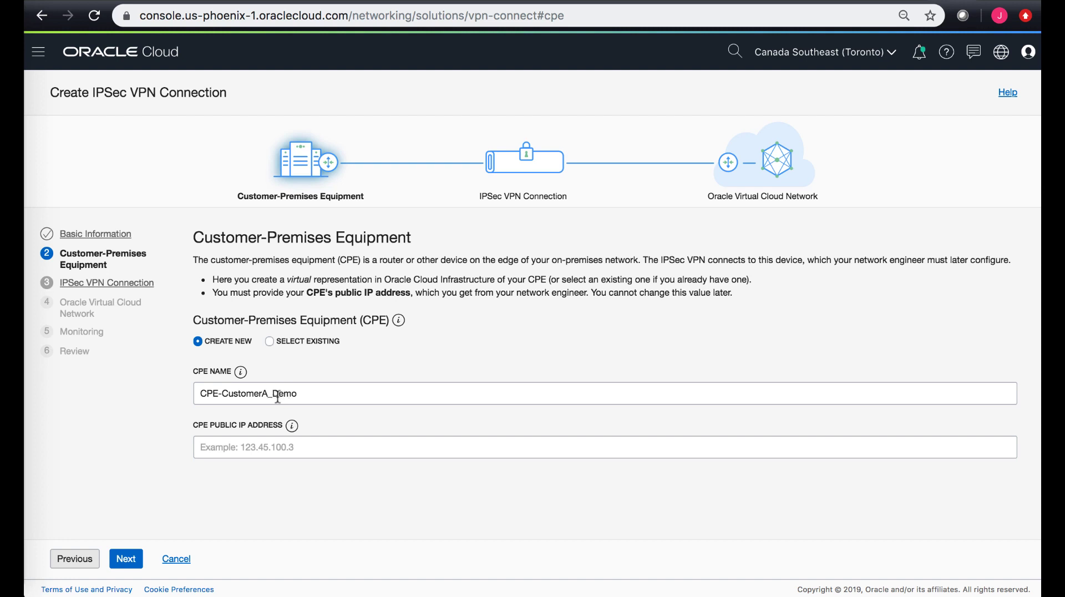
- Set up a new CPE with public IP address 1.1.1.1 and continue to the IPSec VPN connection stage
left_click(280, 343)
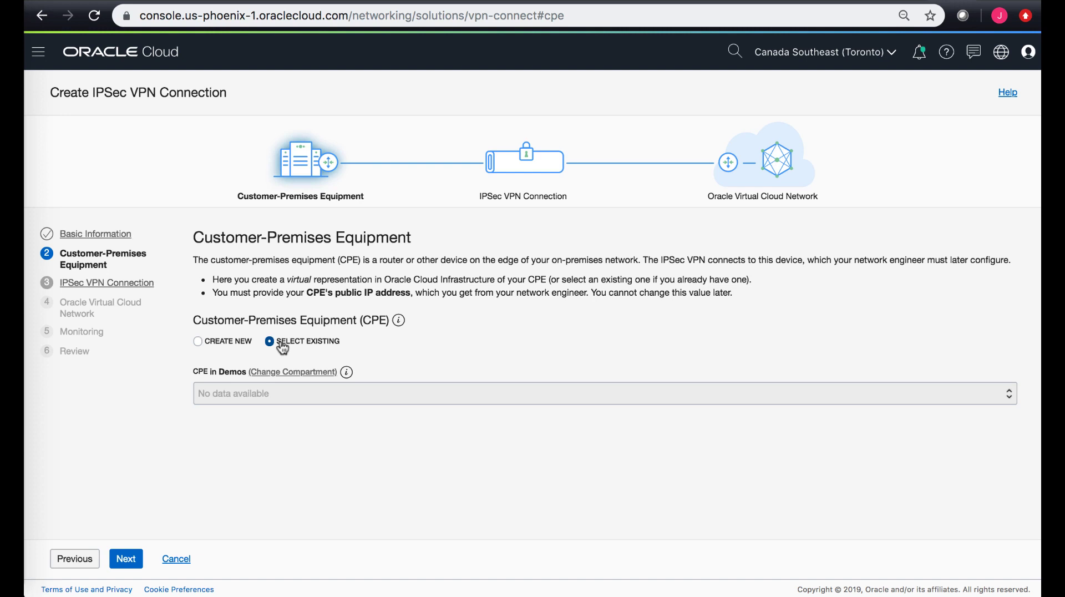
left_click(221, 344)
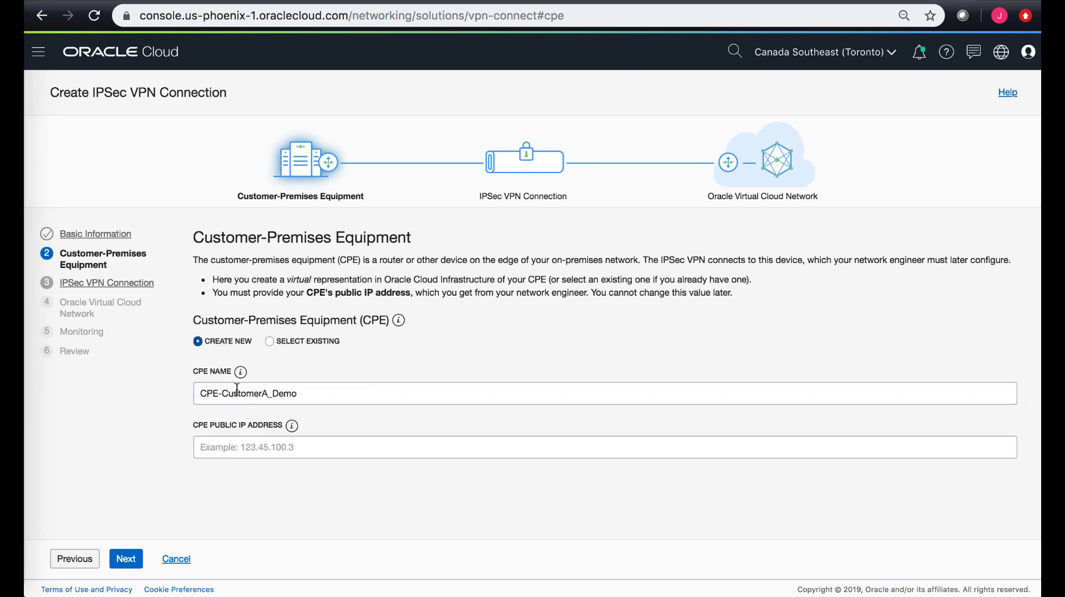
left_click(245, 447)
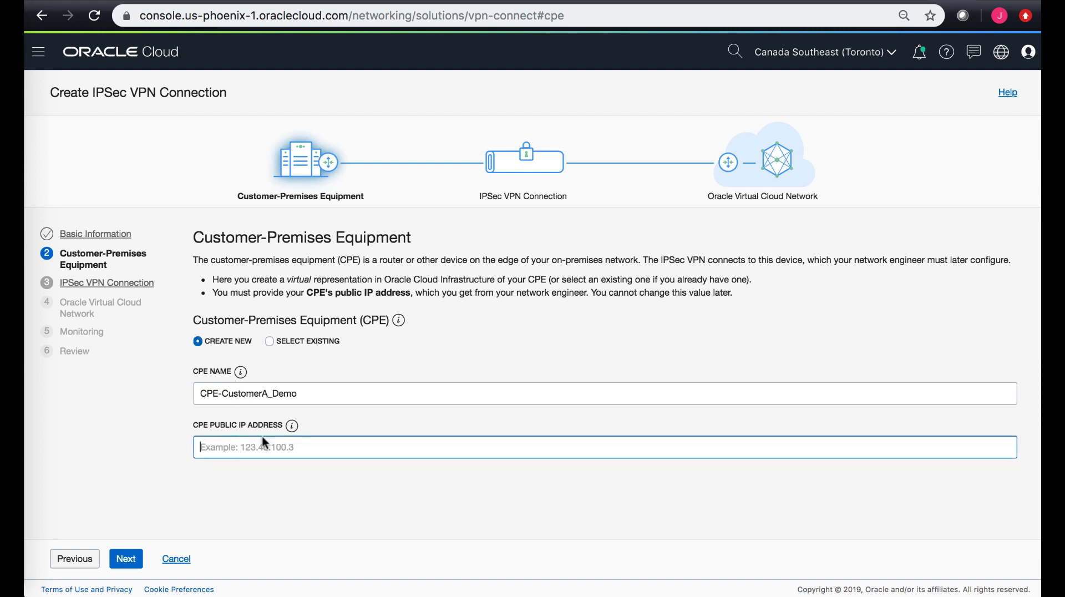
mouse_move(289, 430)
type("1.1.1.1")
left_click(129, 561)
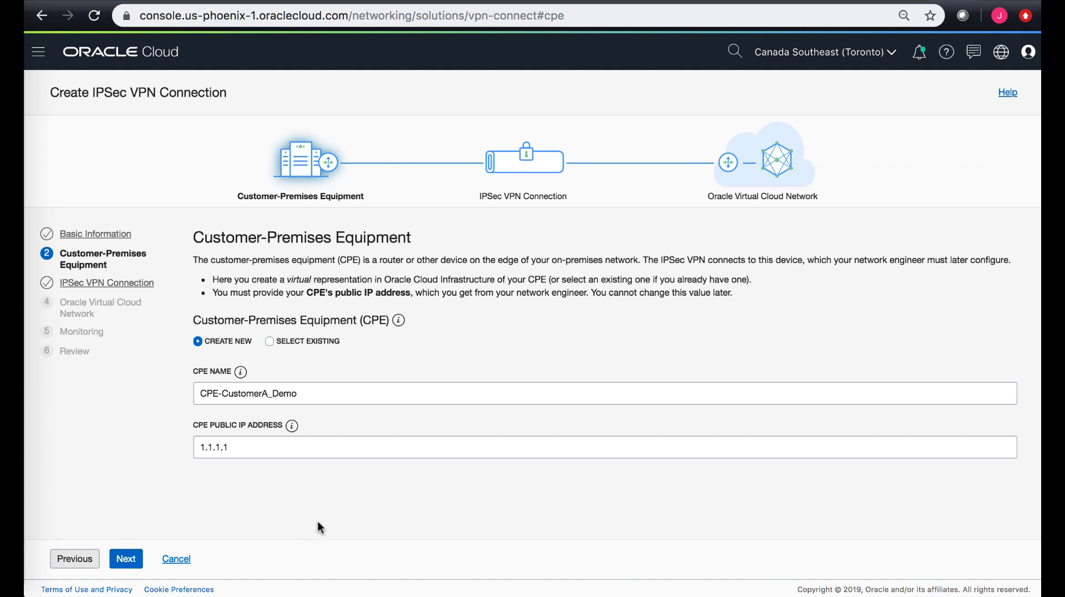
left_click(127, 560)
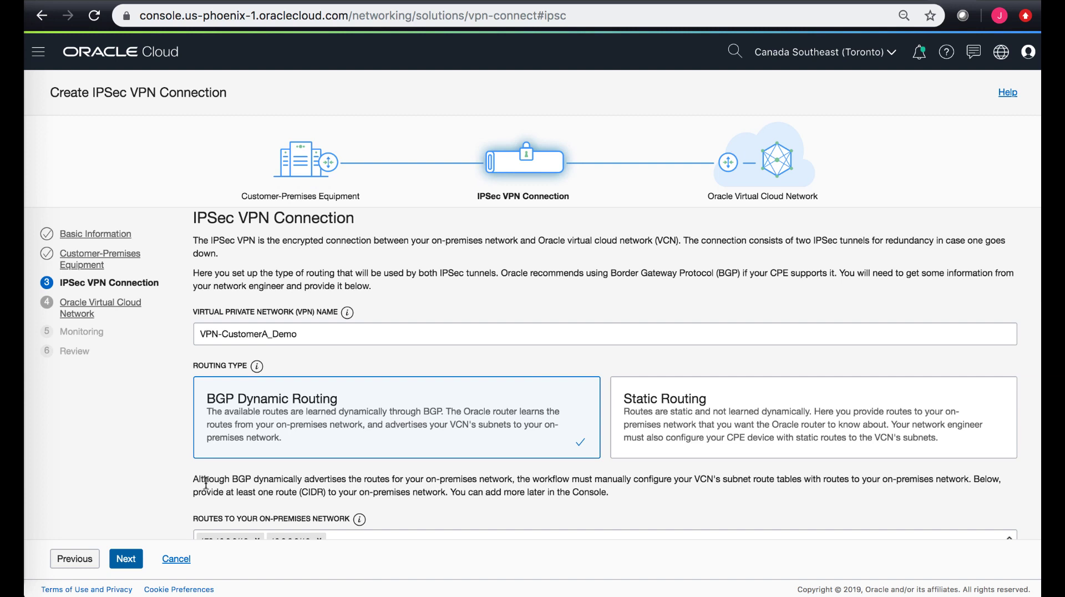
- Examine the BGP dynamic routing, on-premises routes and both tunnels' settings, and continue to the virtual cloud network stage
mouse_move(256, 369)
scroll(417, 468, "down", 3)
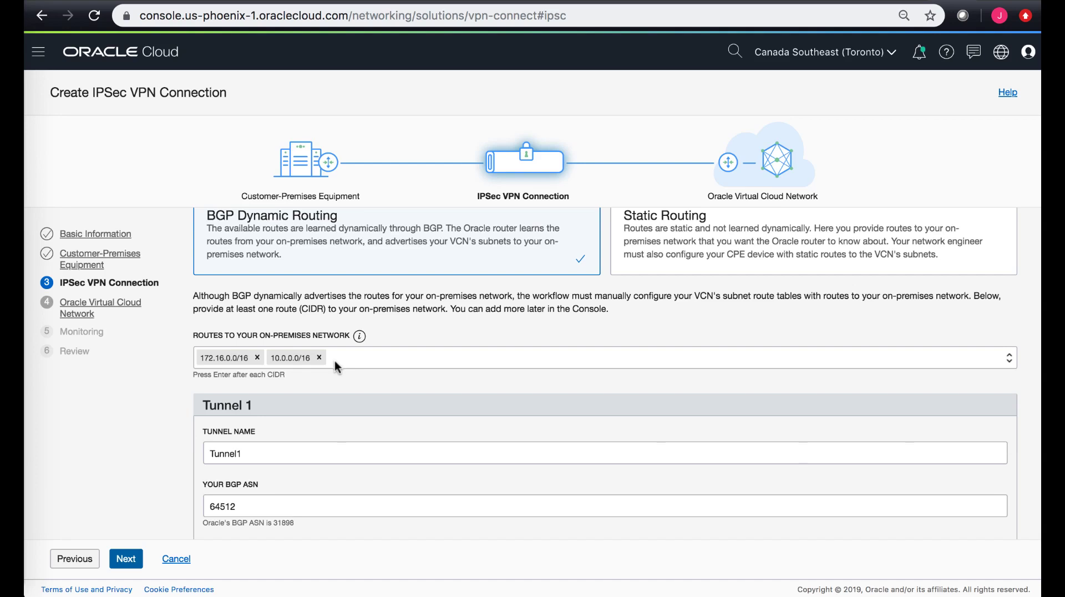
scroll(335, 362, "down", 5)
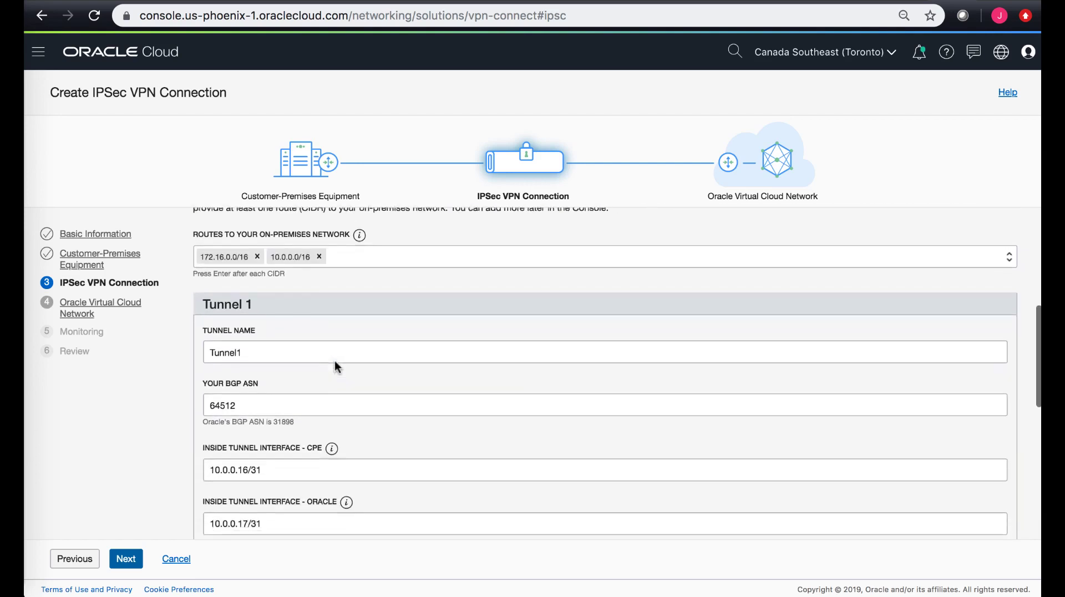
scroll(335, 361, "down", 1)
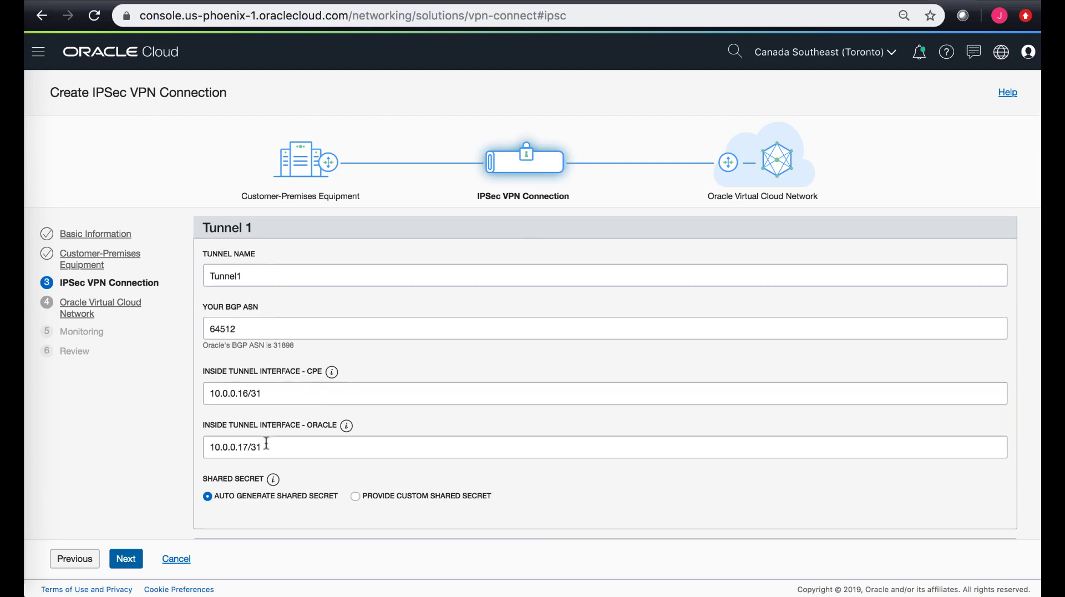
scroll(266, 442, "down", 5)
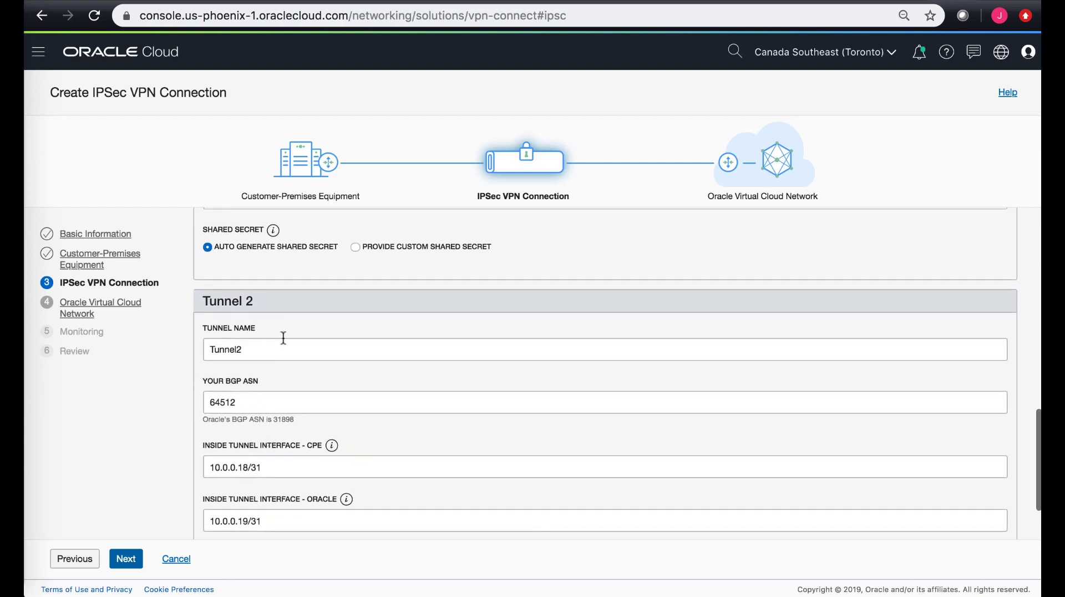
scroll(275, 426, "down", 3)
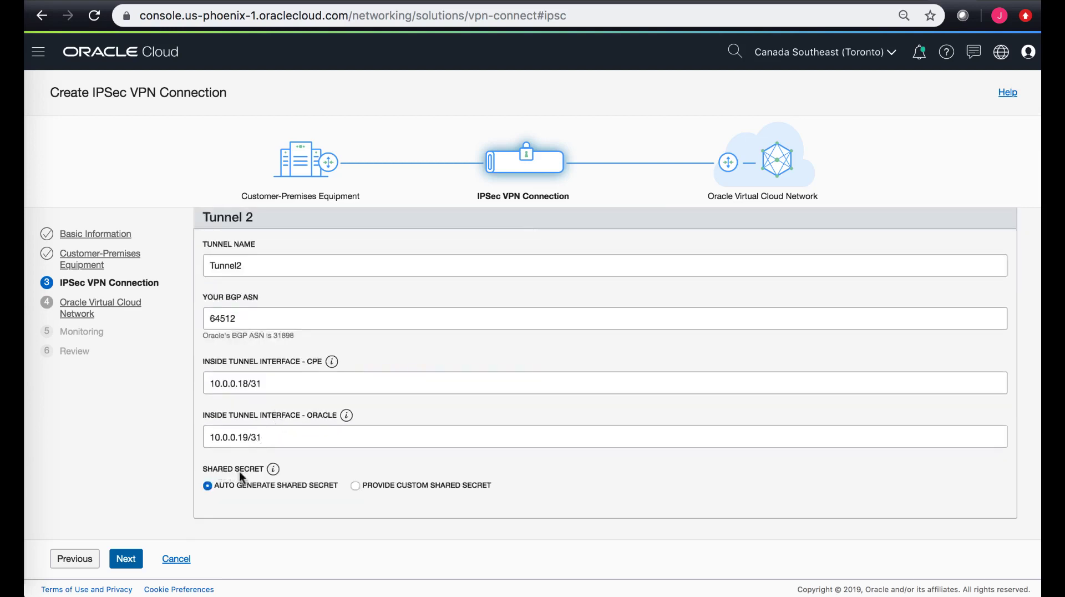
mouse_move(273, 474)
left_click(133, 557)
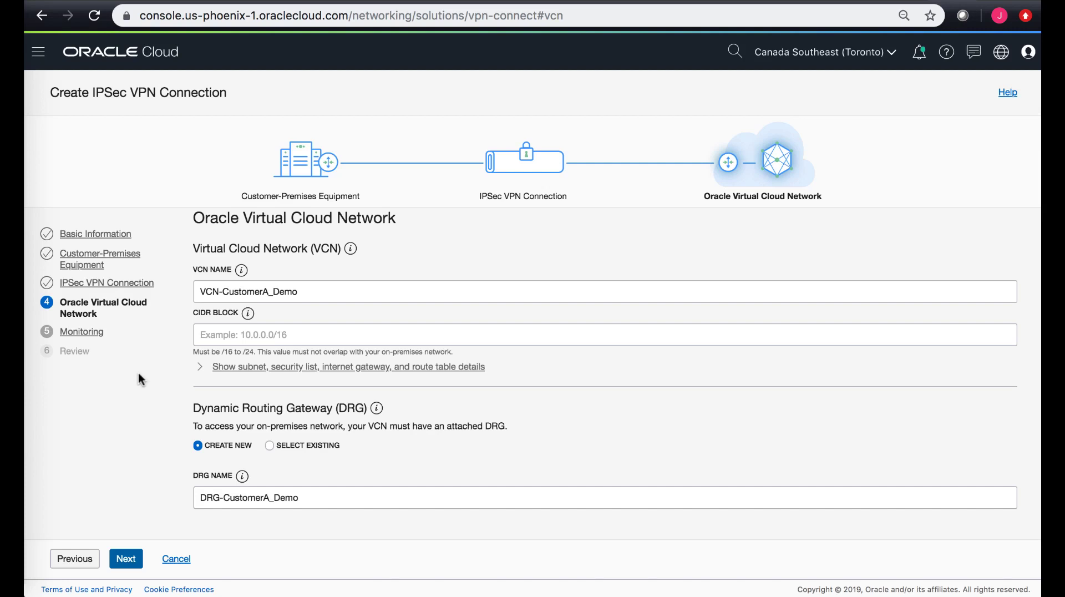
- Set the virtual cloud network's CIDR block to 10.10.0.0/16
mouse_move(241, 272)
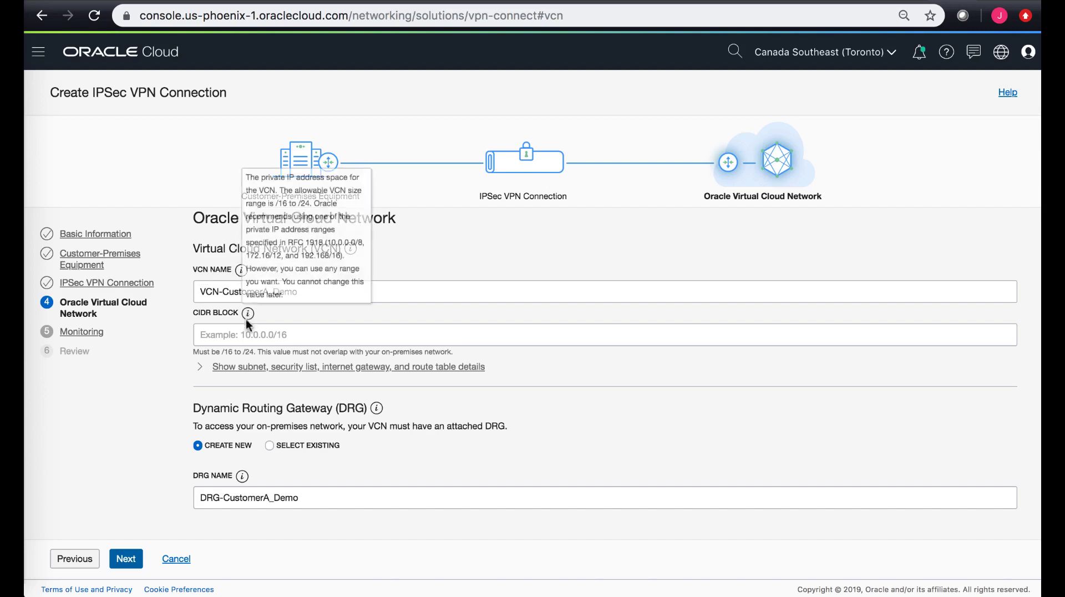
left_click(247, 333)
type("1")
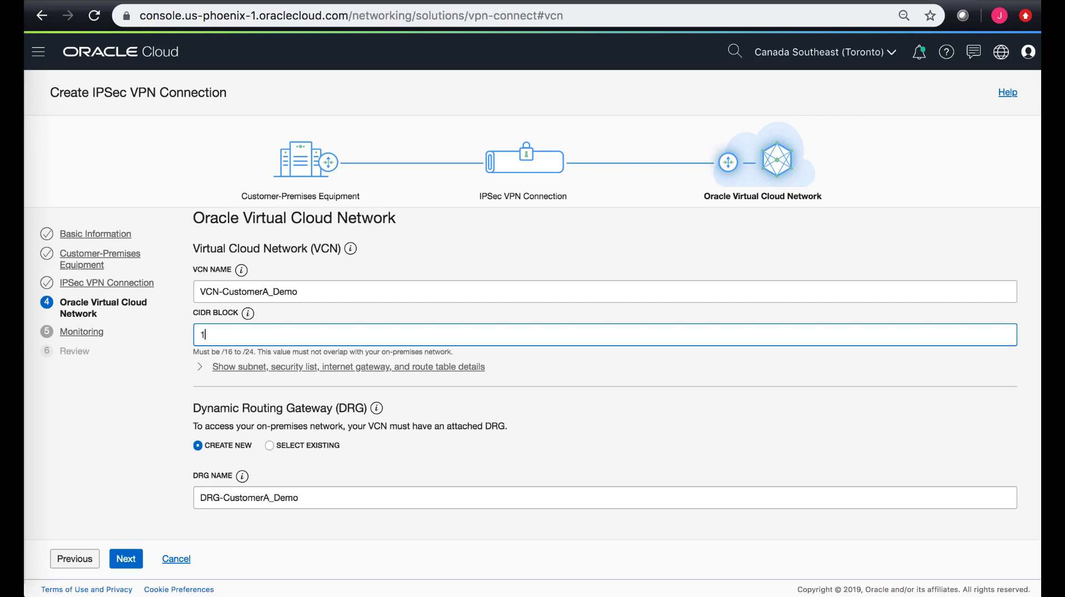
type("0.10.0.0/16")
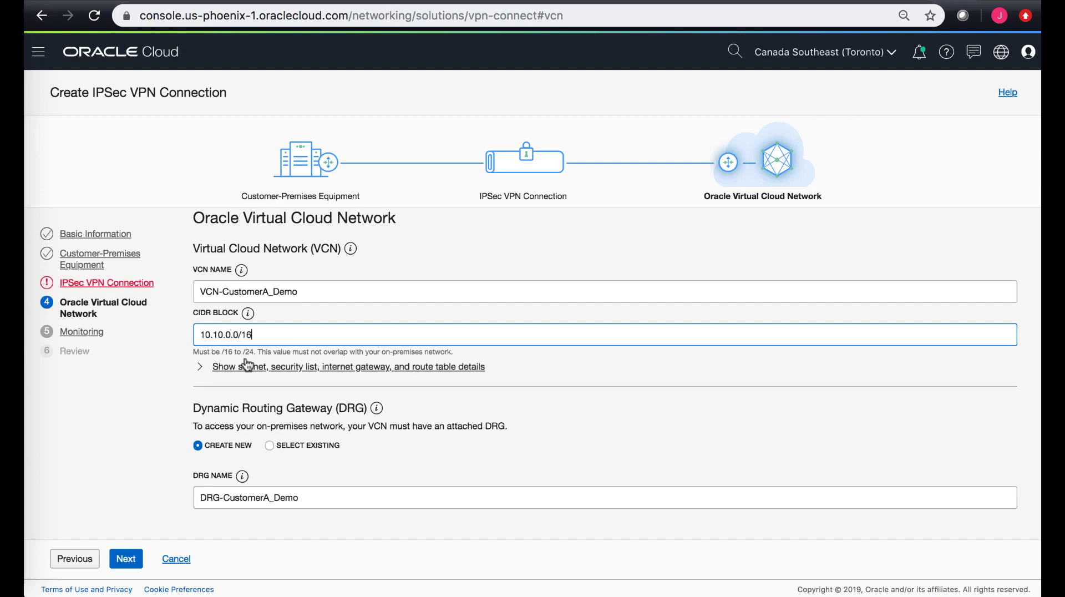
- Expand and examine the VCN's internet gateway, route table, subnet and security list details
left_click(203, 369)
scroll(205, 373, "down", 3)
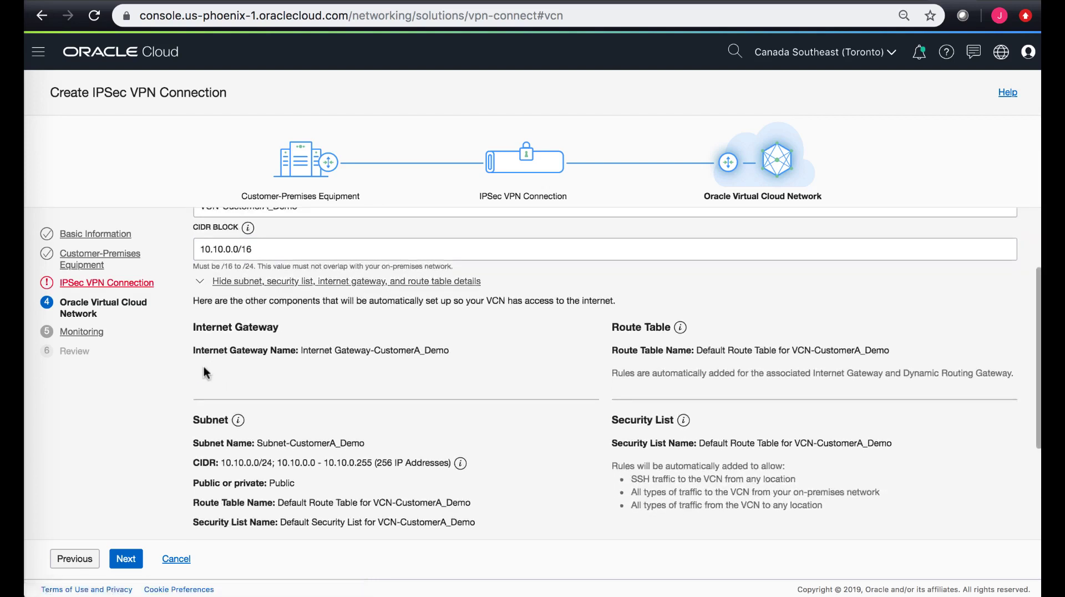
scroll(204, 367, "down", 1)
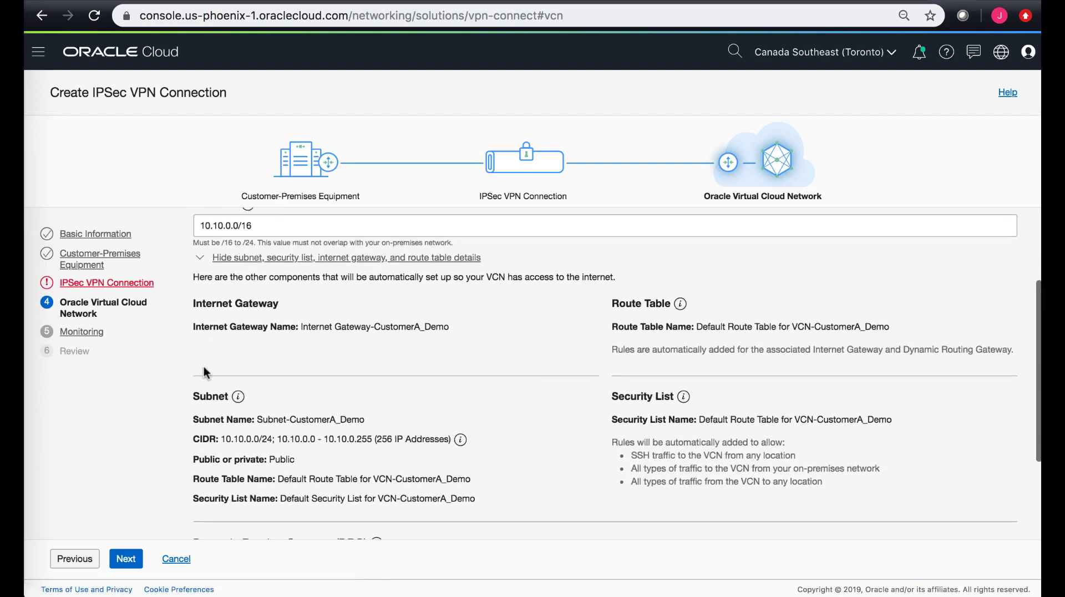
scroll(204, 369, "down", 1)
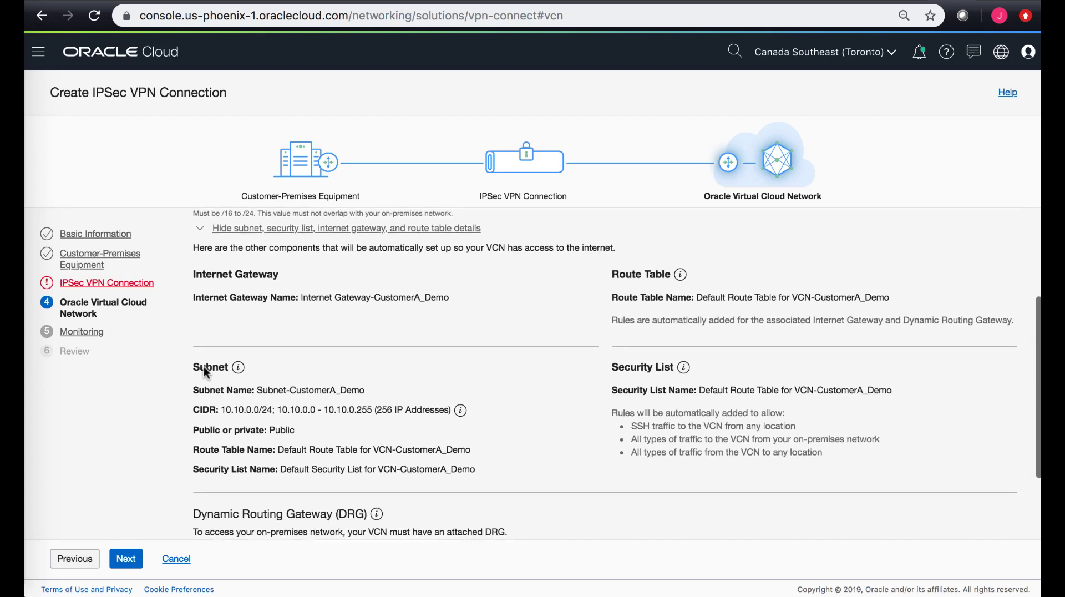
scroll(204, 365, "up", 1)
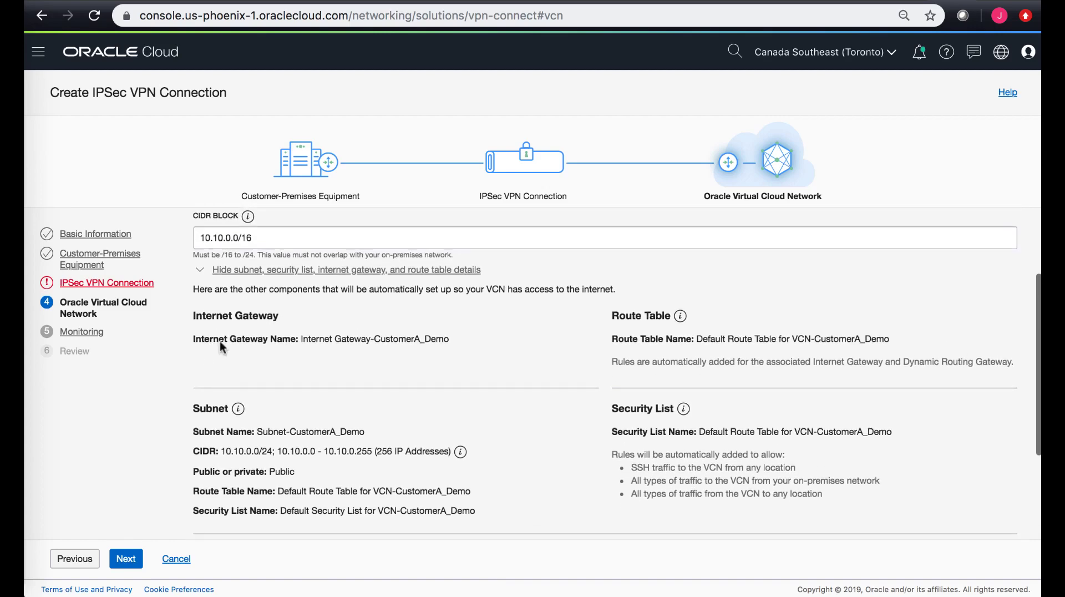
scroll(638, 388, "down", 4)
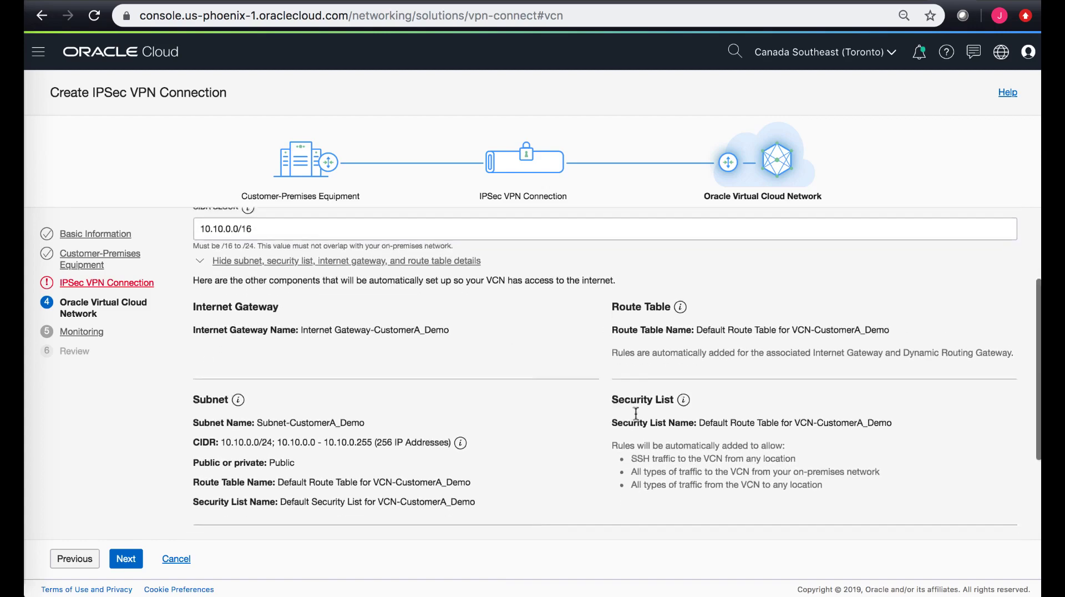
scroll(636, 416, "down", 2)
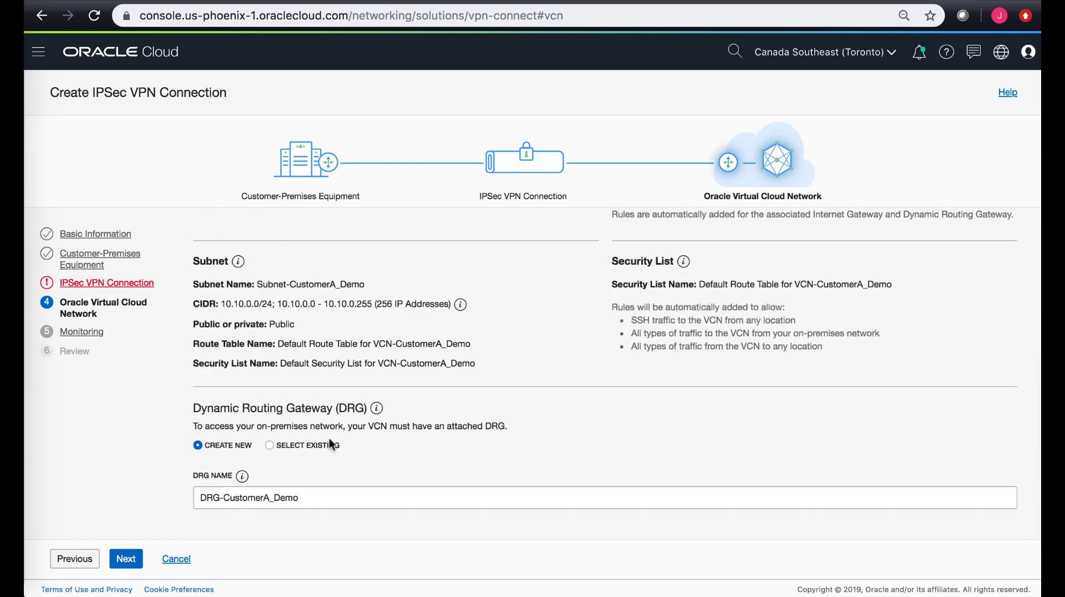
- Check the existing-DRG option, choose to create a new dynamic routing gateway and continue to the monitoring stage
left_click(270, 444)
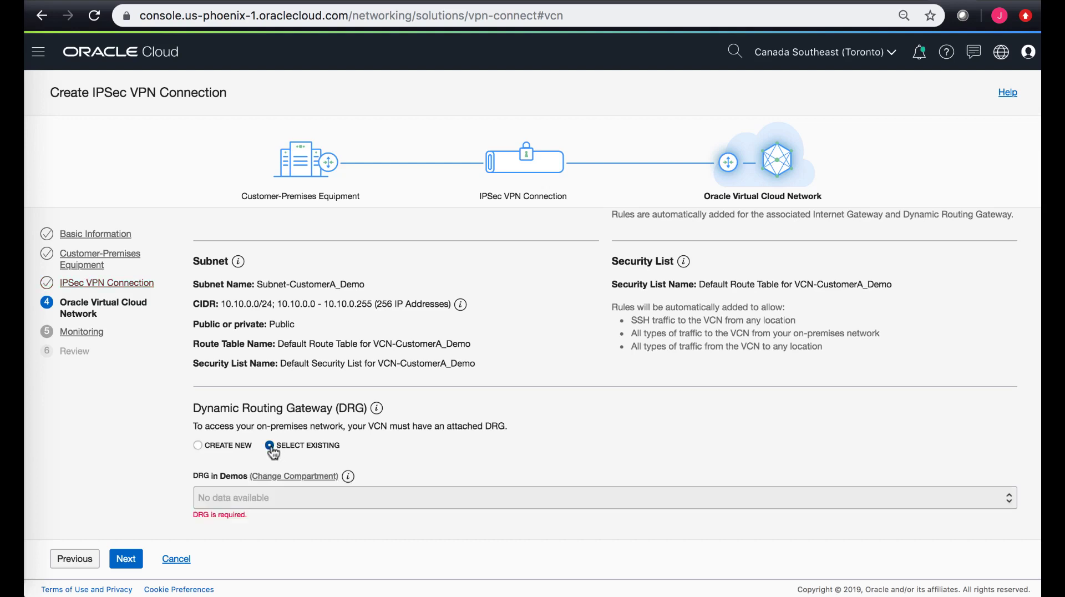
left_click(210, 445)
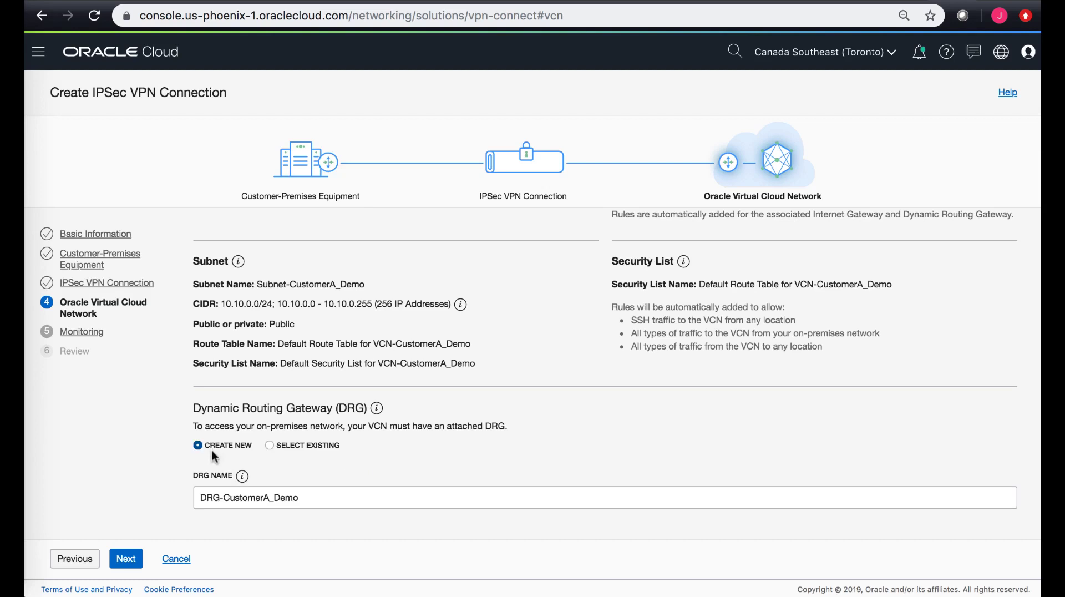
left_click(128, 558)
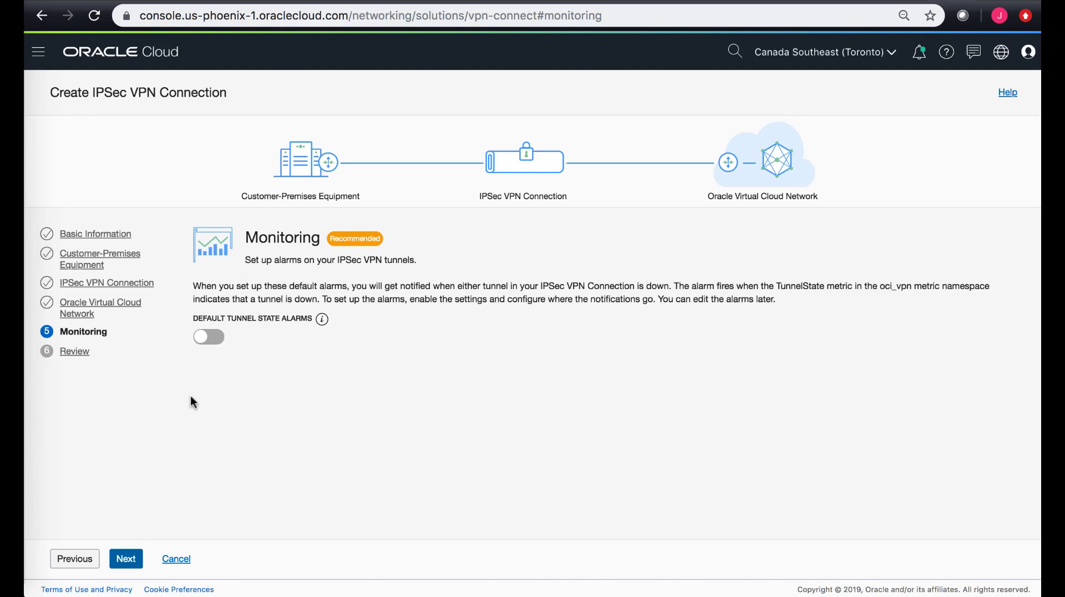
- Preview the default tunnel state alarm settings, leave the alarms disabled and continue to the review stage
left_click(209, 338)
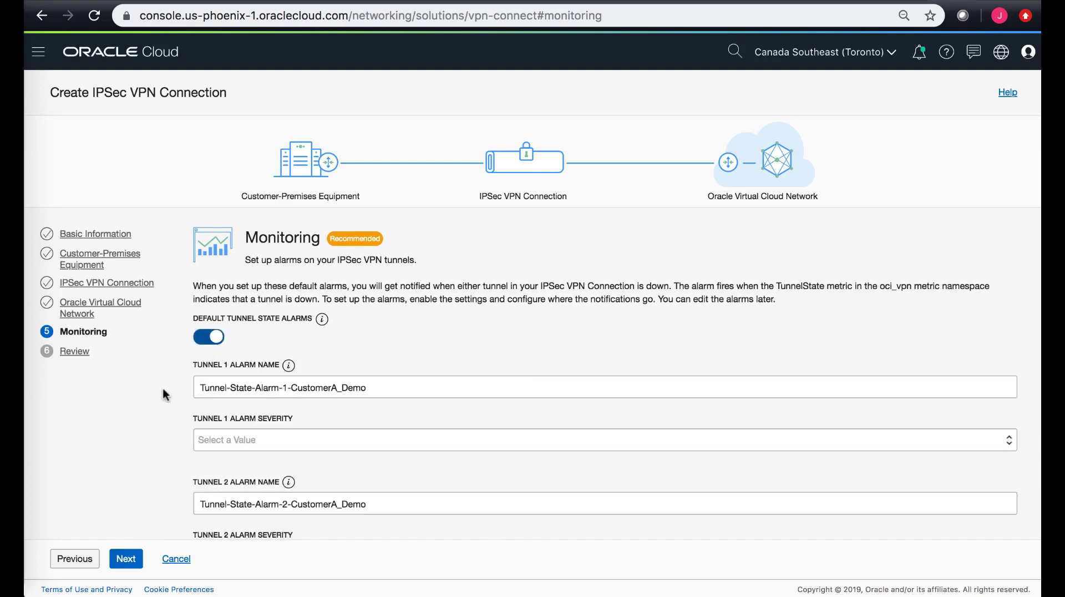
left_click(200, 343)
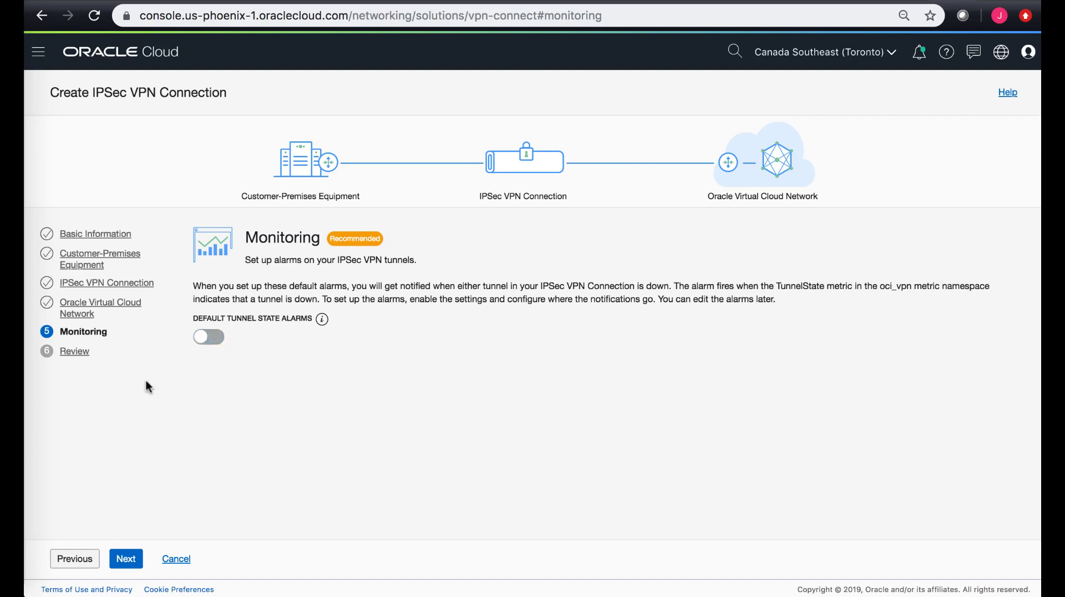
left_click(127, 560)
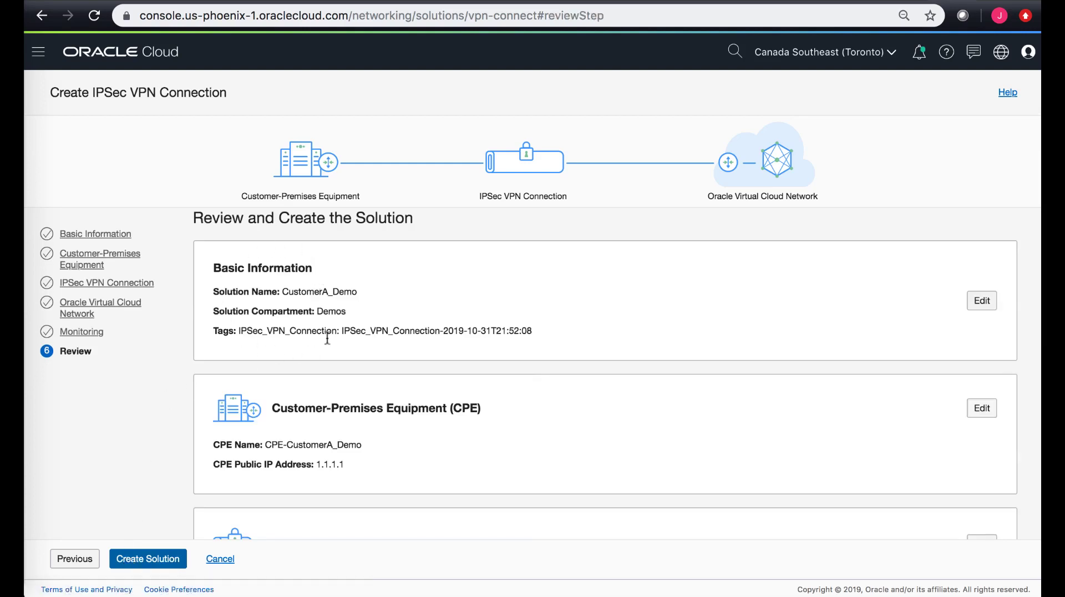
- Examine the review summary's CPE, IPSec VPN connection, VCN and monitoring sections
scroll(293, 339, "down", 3)
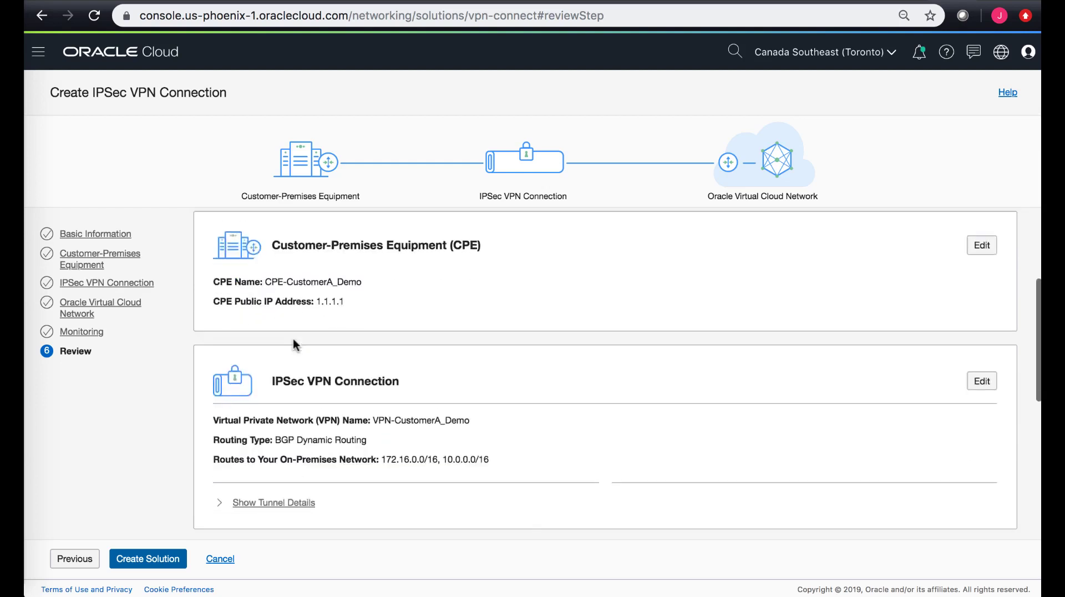
scroll(332, 273, "down", 2)
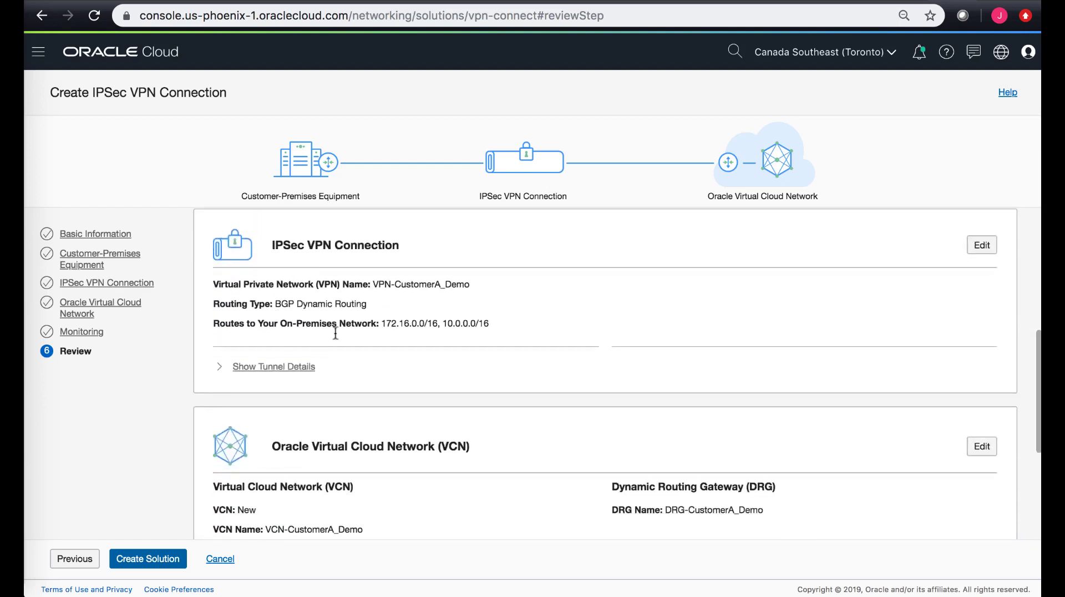
scroll(321, 264, "down", 3)
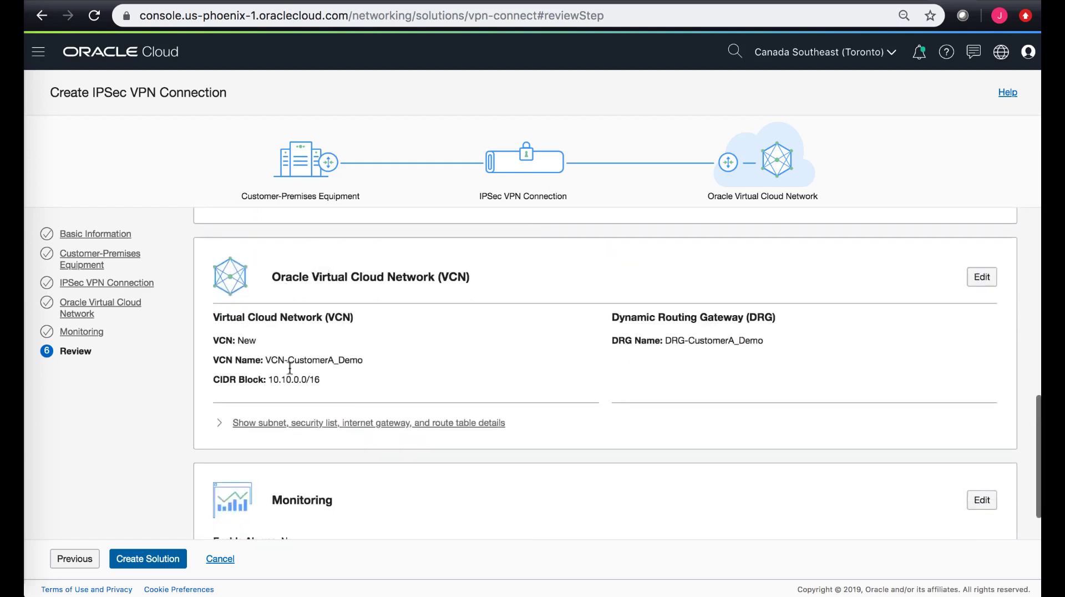
scroll(318, 308, "down", 1)
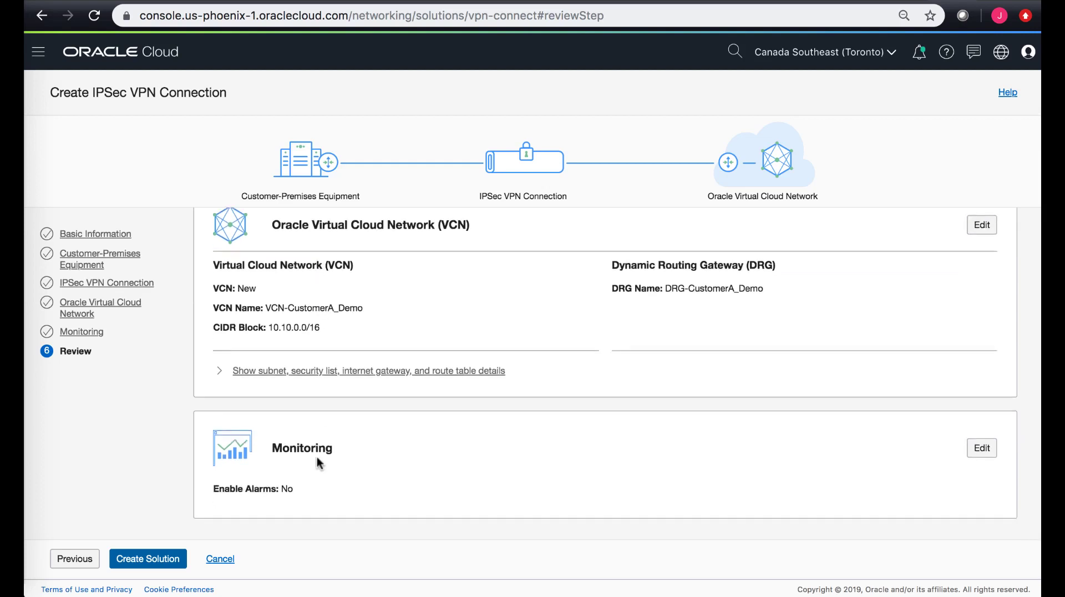